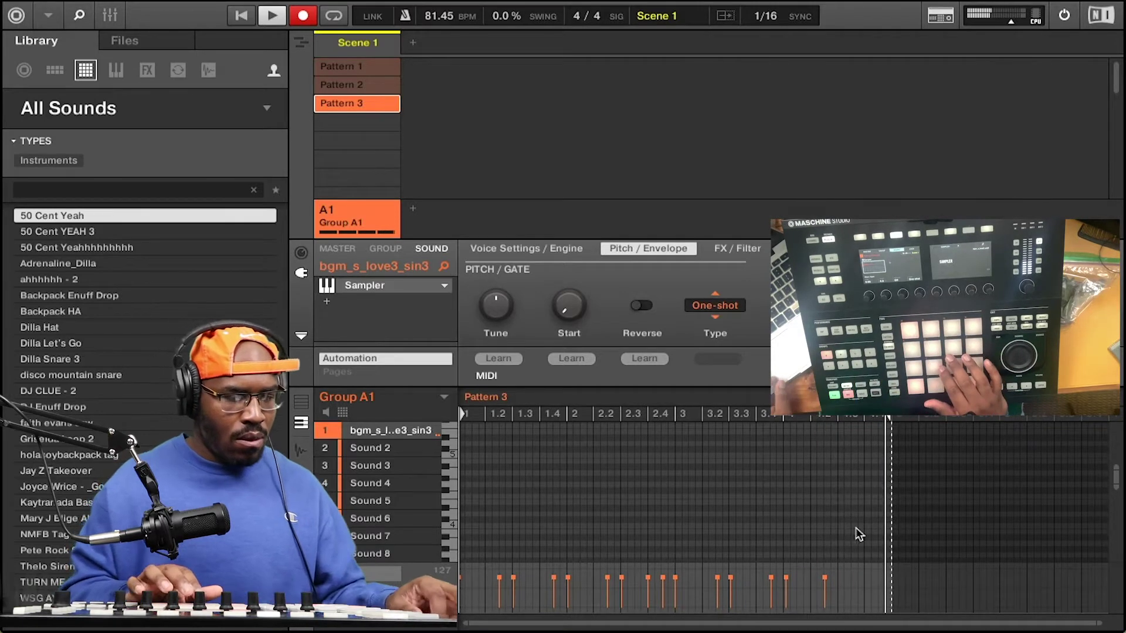
Delete the last note of Pattern 3 and the extra short note just before bar 3.
{"action": "scroll", "coordinate": [807, 537], "scroll_direction": "down", "scroll_amount": 5}
{"action": "left_click", "coordinate": [827, 487]}
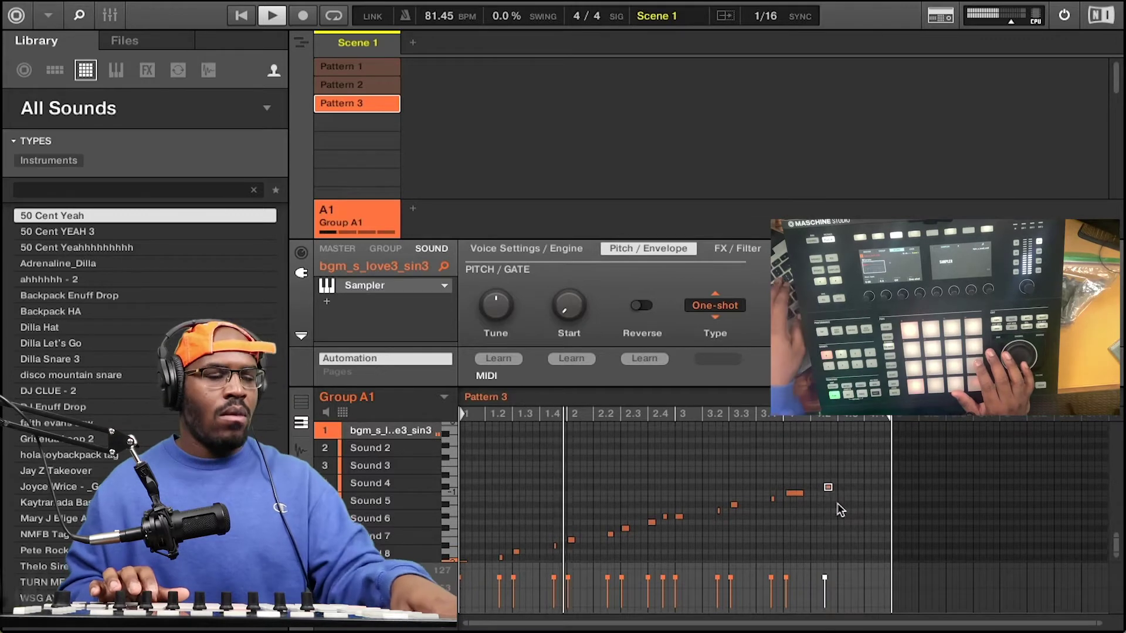
{"action": "key", "text": "Delete"}
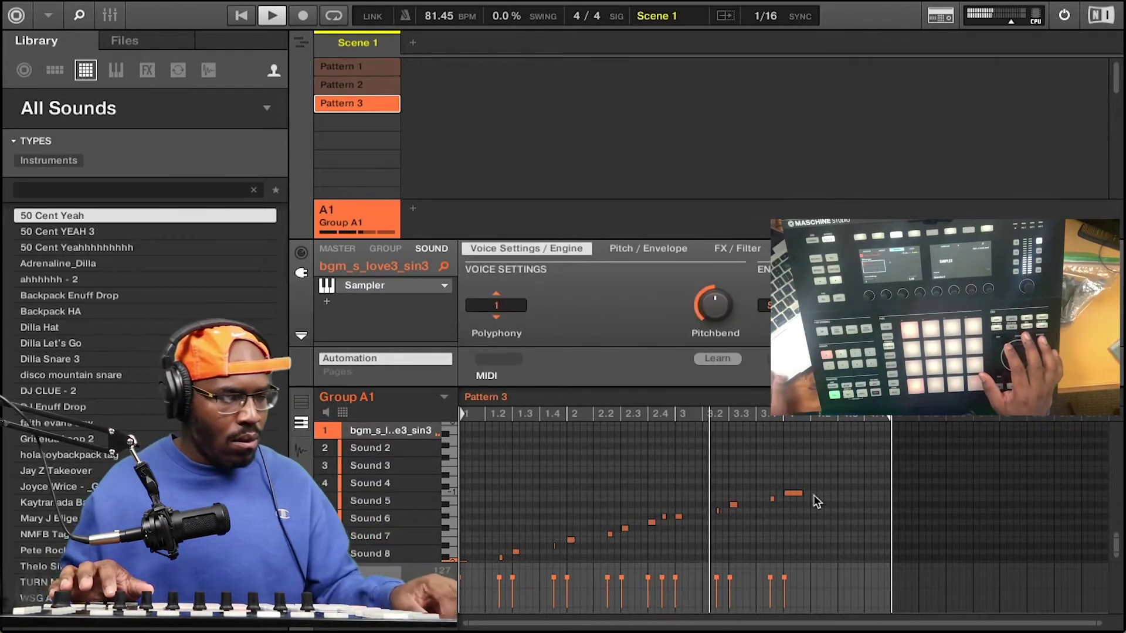
{"action": "scroll", "coordinate": [664, 508], "scroll_direction": "down", "scroll_amount": 1}
{"action": "double_click", "coordinate": [664, 508]}
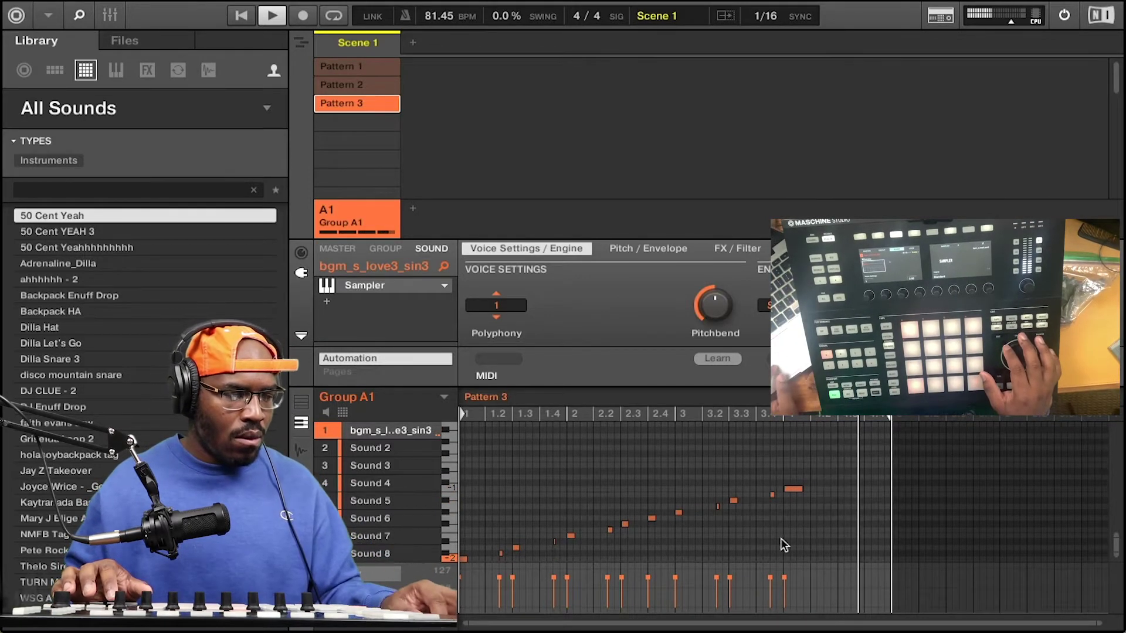
Move the last two notes of Pattern 3 together one grid step earlier.
{"action": "left_click_drag", "start_coordinate": [847, 474], "coordinate": [777, 505]}
{"action": "scroll", "coordinate": [811, 467], "scroll_direction": "up", "scroll_amount": 1}
{"action": "left_click_drag", "start_coordinate": [816, 463], "coordinate": [770, 515]}
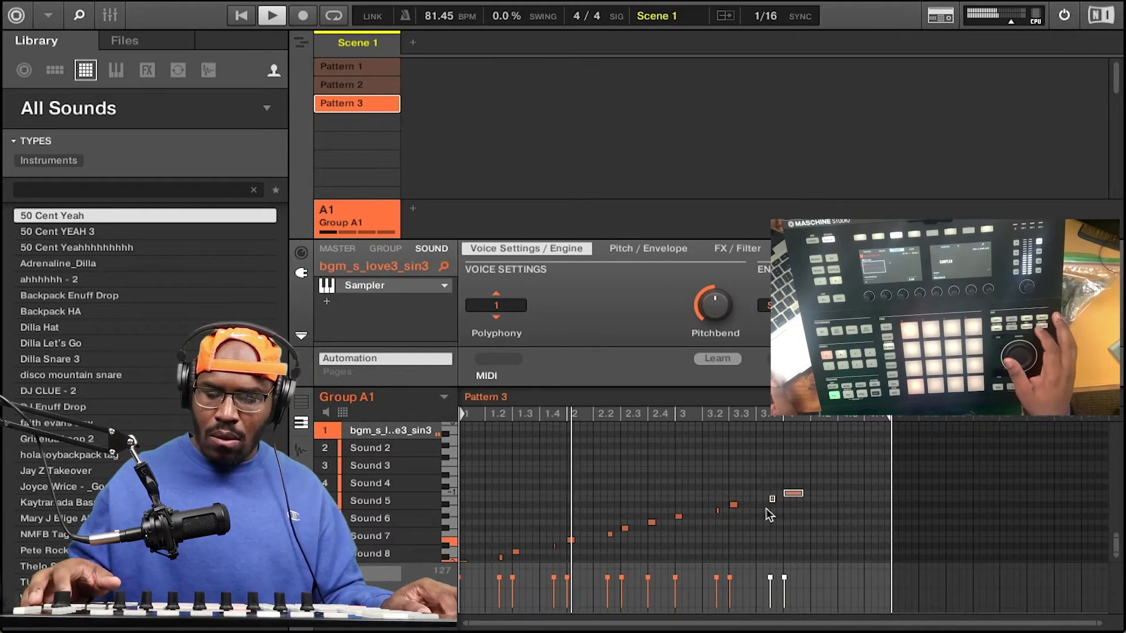
{"action": "key", "text": "Left"}
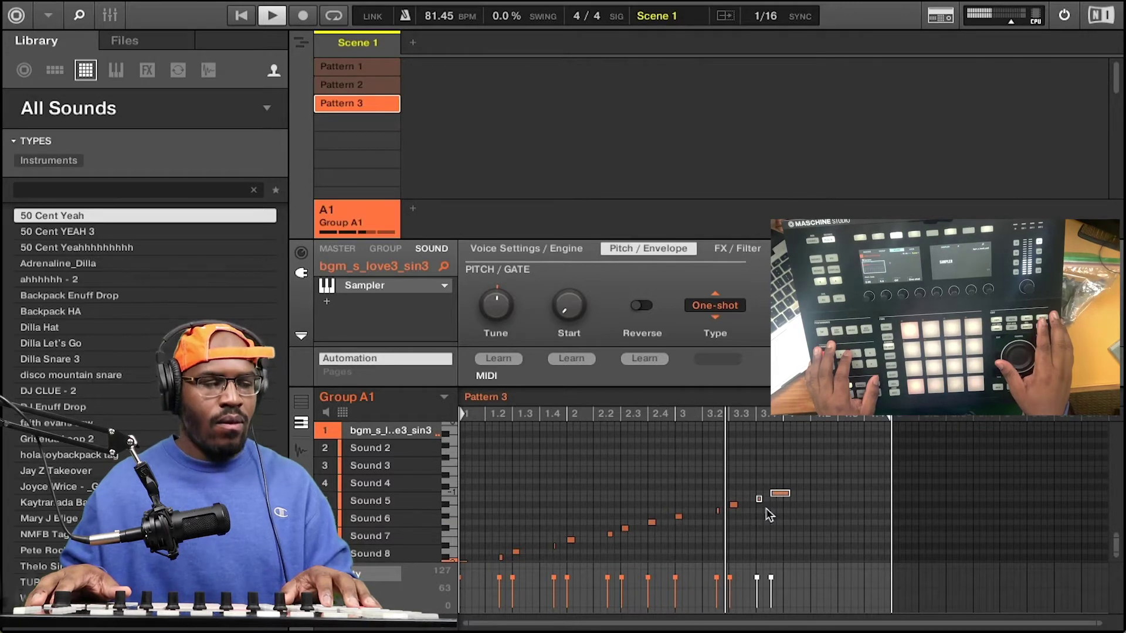
{"action": "left_click", "coordinate": [804, 499]}
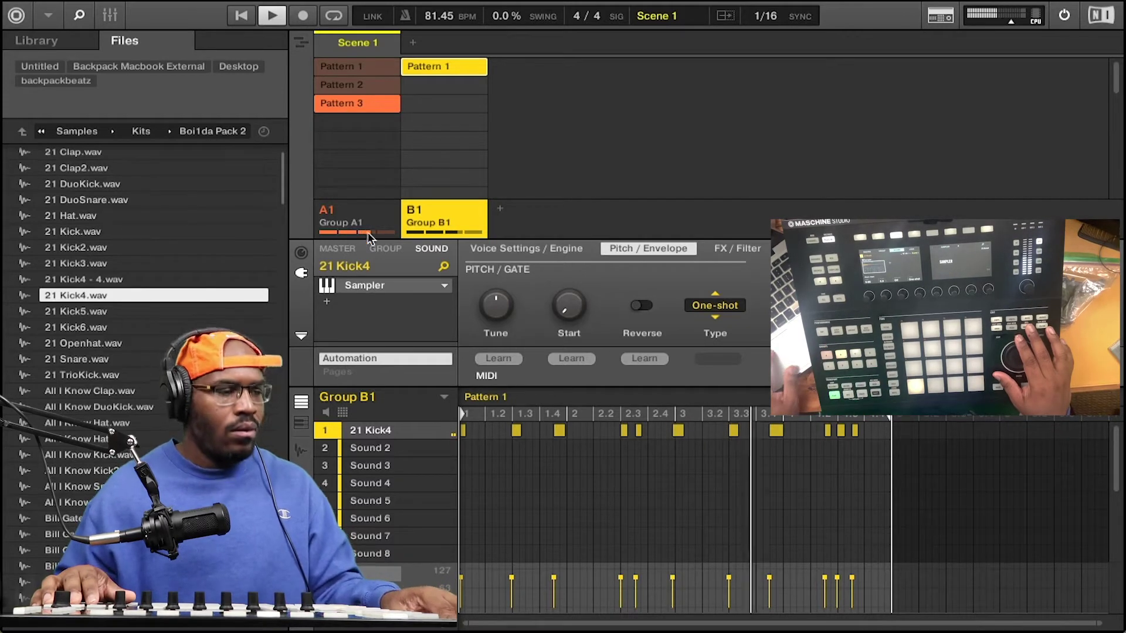
Add the internal Compressor effect after the Sampler on the bgm_s_love3_sin3 sound in Group A1.
{"action": "left_click", "coordinate": [349, 218]}
{"action": "left_click", "coordinate": [329, 303]}
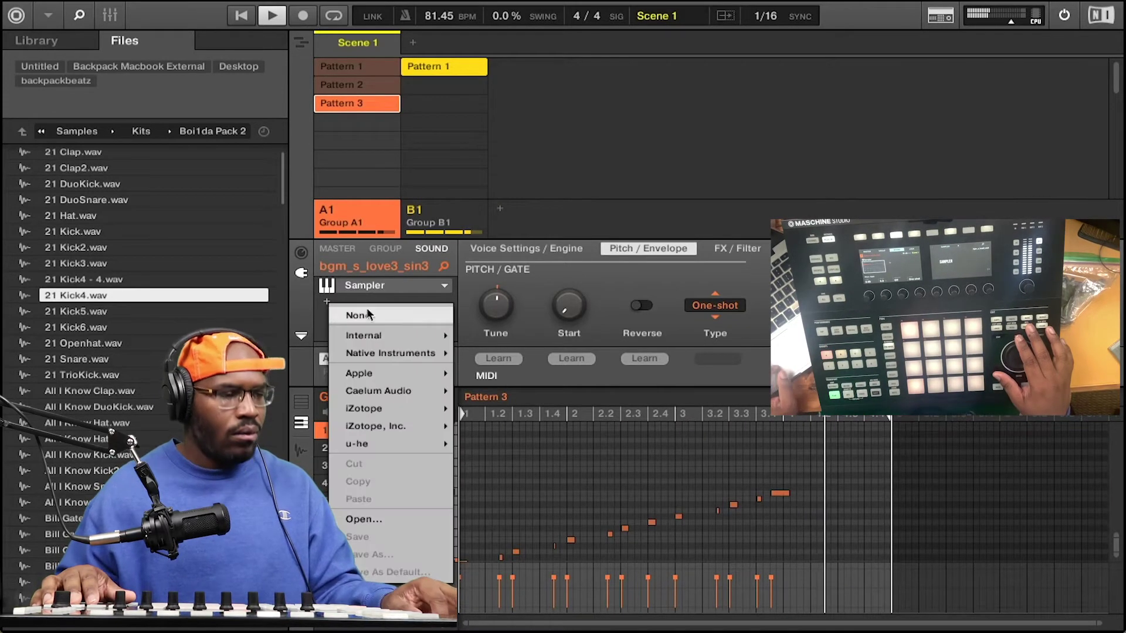
{"action": "mouse_move", "coordinate": [413, 336]}
{"action": "left_click", "coordinate": [499, 98]}
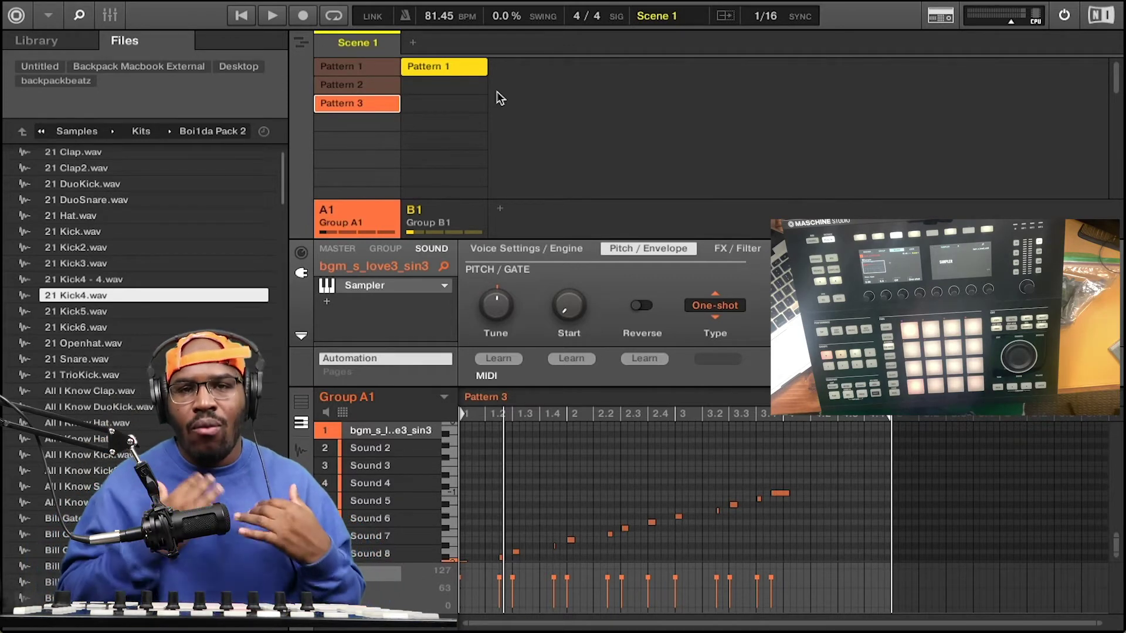
{"action": "left_click", "coordinate": [420, 304]}
{"action": "mouse_move", "coordinate": [352, 334]}
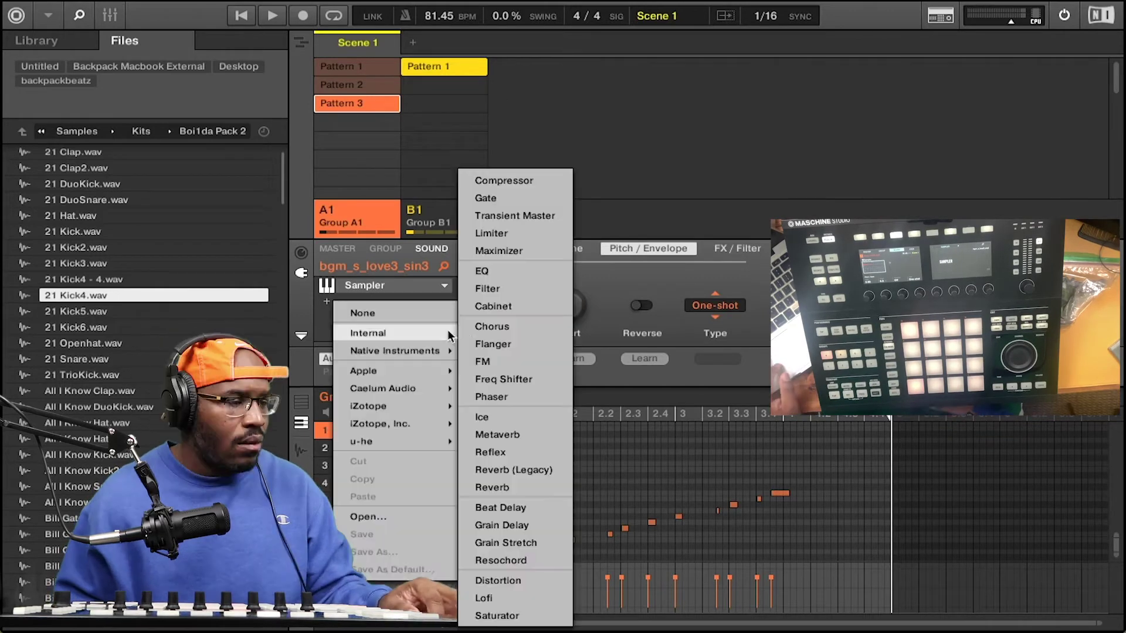
{"action": "left_click", "coordinate": [502, 178]}
Set the compressor's mode to Classic and its side-chain source to the kick sound, B1:S1.
{"action": "left_click", "coordinate": [502, 305]}
{"action": "left_click", "coordinate": [502, 305]}
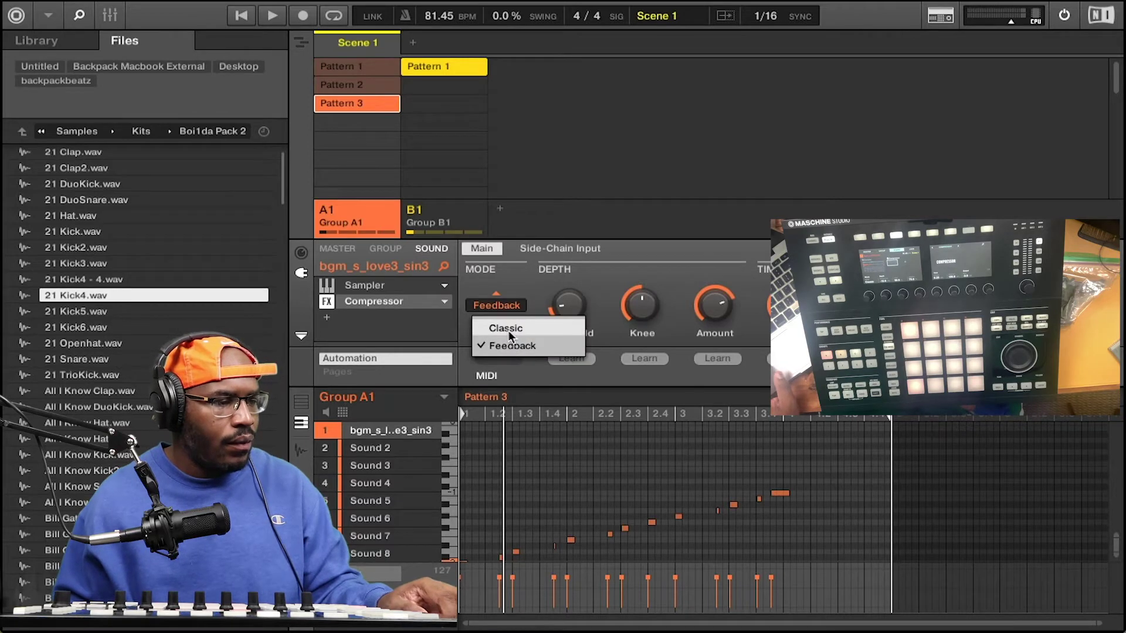
{"action": "left_click", "coordinate": [508, 327]}
{"action": "left_click", "coordinate": [540, 248]}
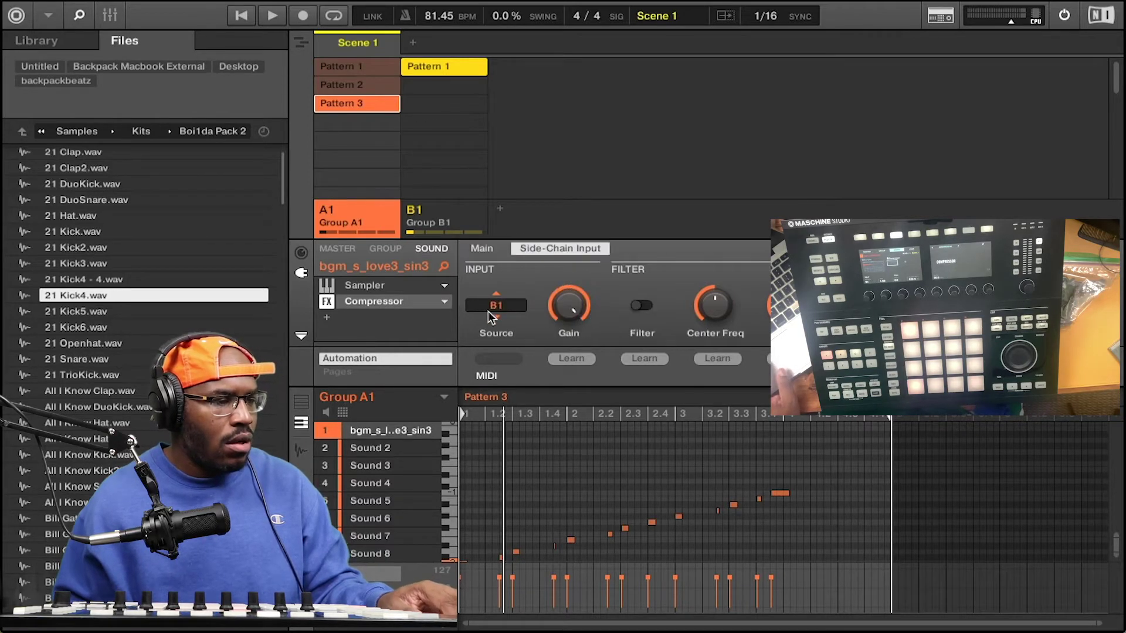
{"action": "left_click", "coordinate": [491, 306]}
{"action": "left_click", "coordinate": [527, 363]}
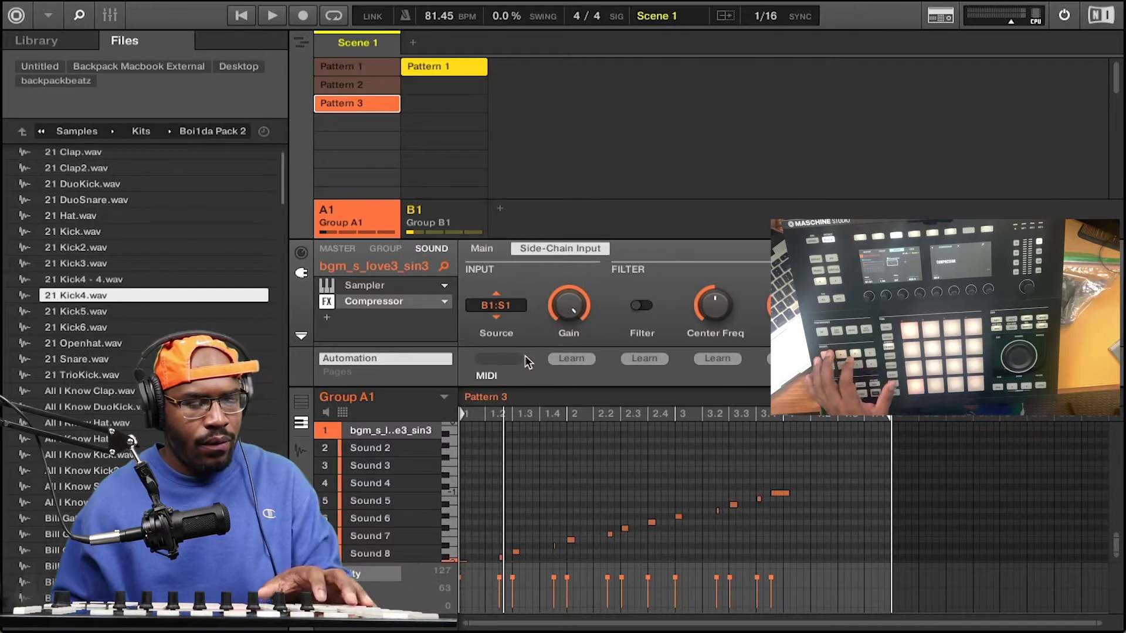
Bypass the compressor, play the sample and kick patterns for comparison, and re-enable the compressor on the Group A1 sample.
{"action": "left_click", "coordinate": [328, 302]}
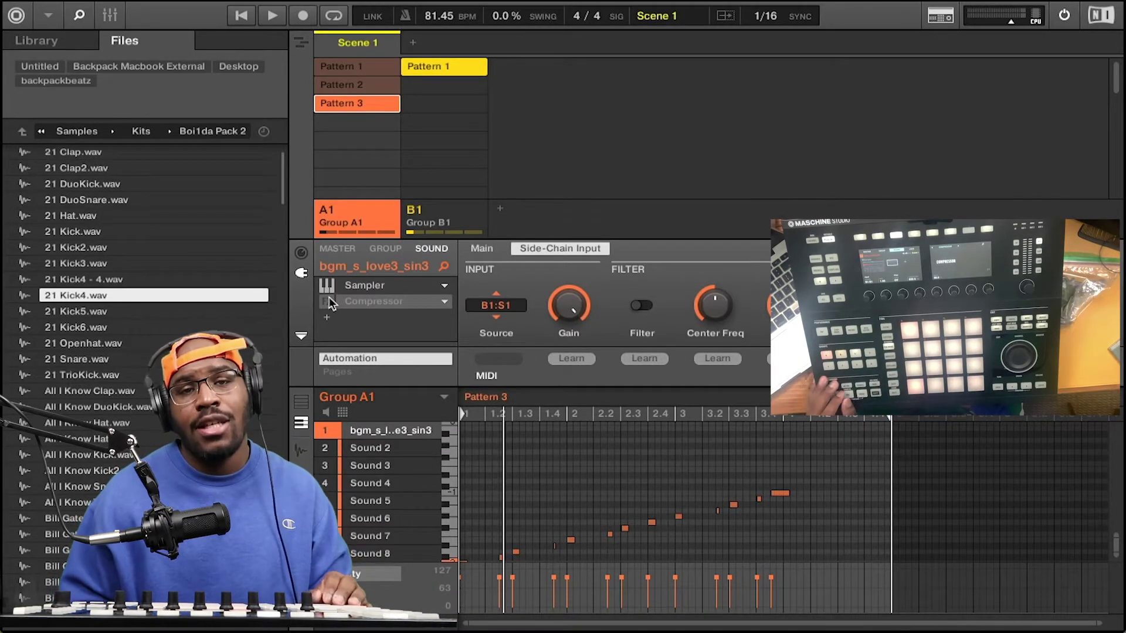
{"action": "key", "text": "space"}
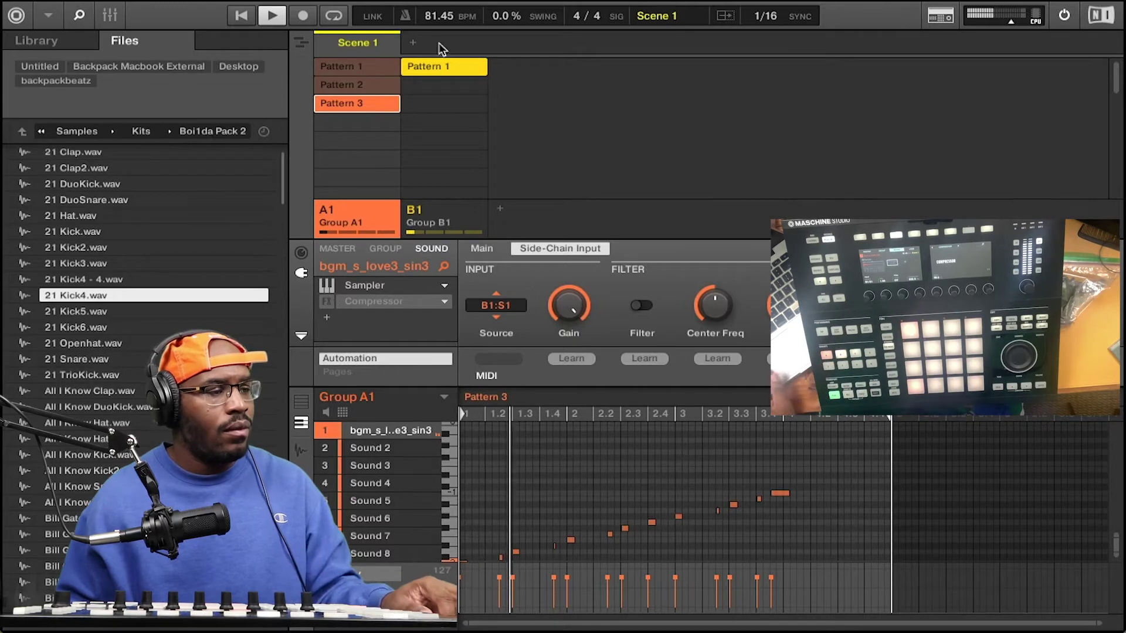
{"action": "left_click", "coordinate": [434, 66]}
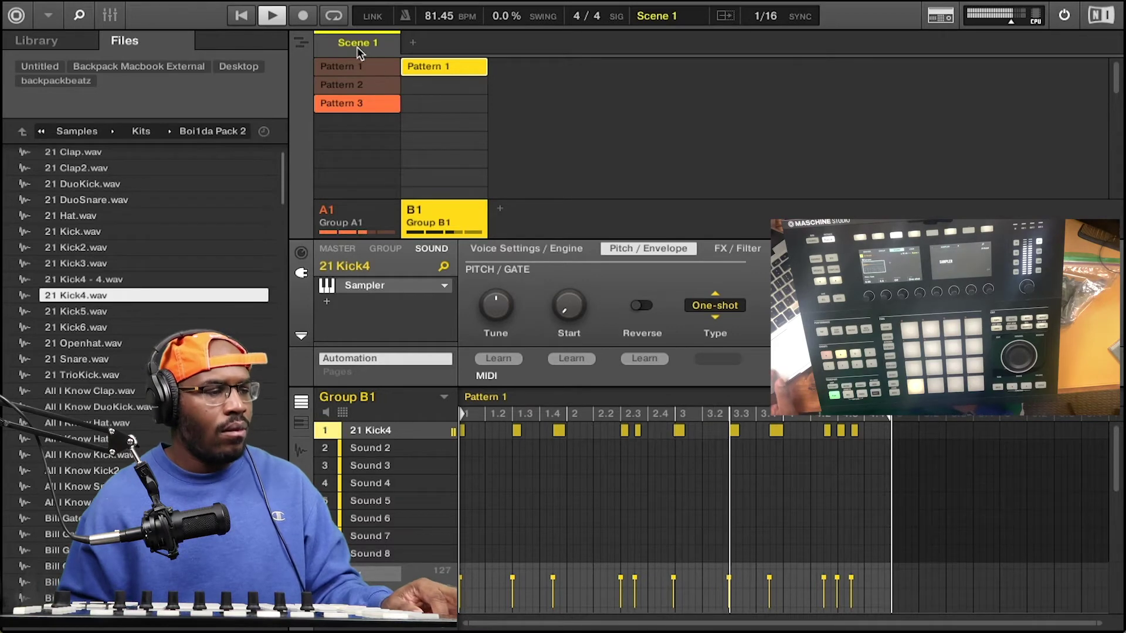
{"action": "left_click", "coordinate": [359, 215]}
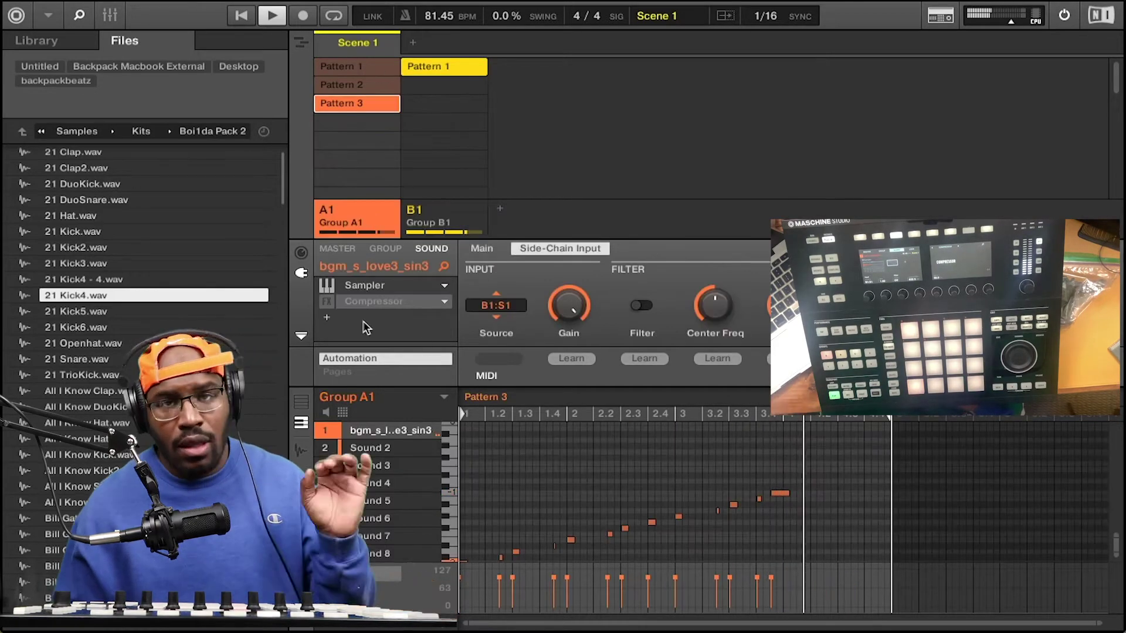
{"action": "left_click", "coordinate": [326, 303]}
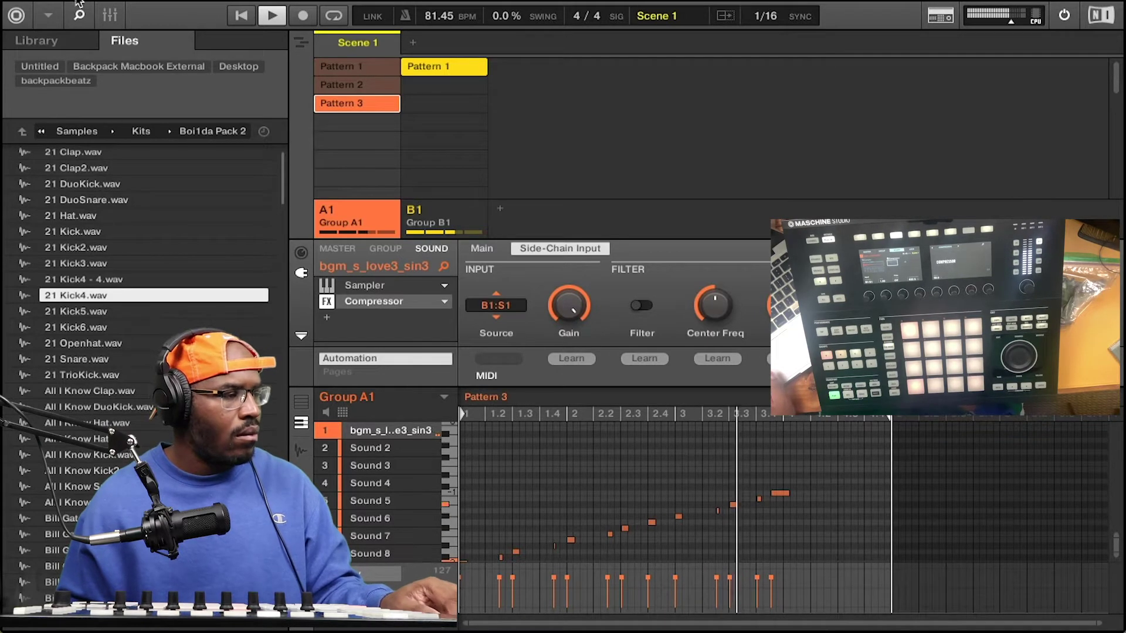
Show the mixer view and adjust the Release time of the sample's side-chain compressor during playback.
{"action": "left_click", "coordinate": [109, 15]}
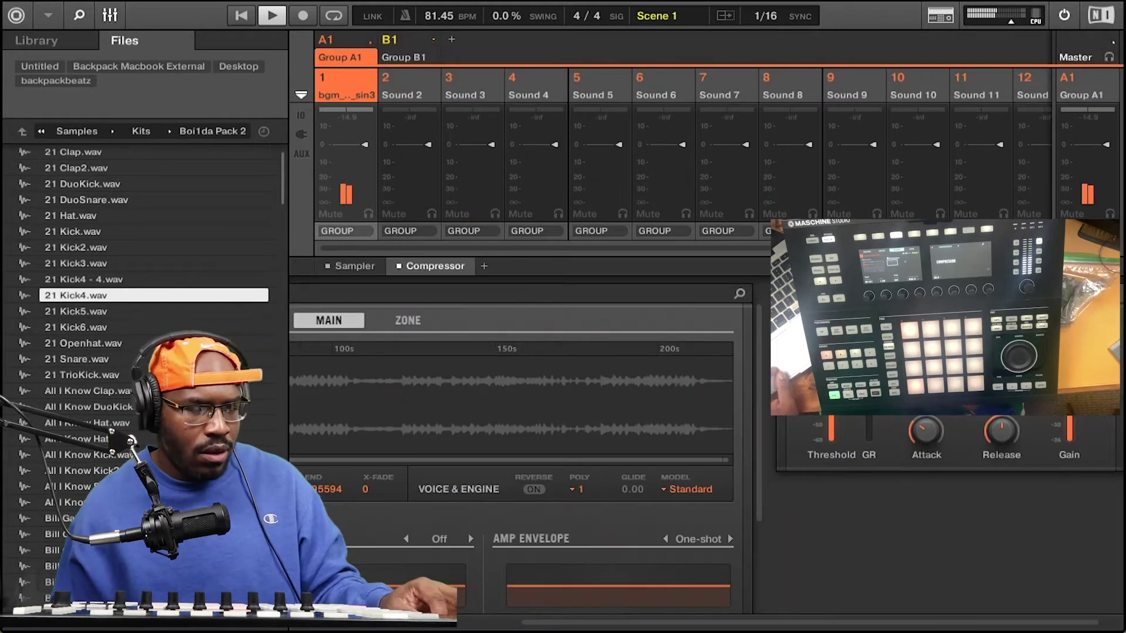
{"action": "mouse_move", "coordinate": [938, 441]}
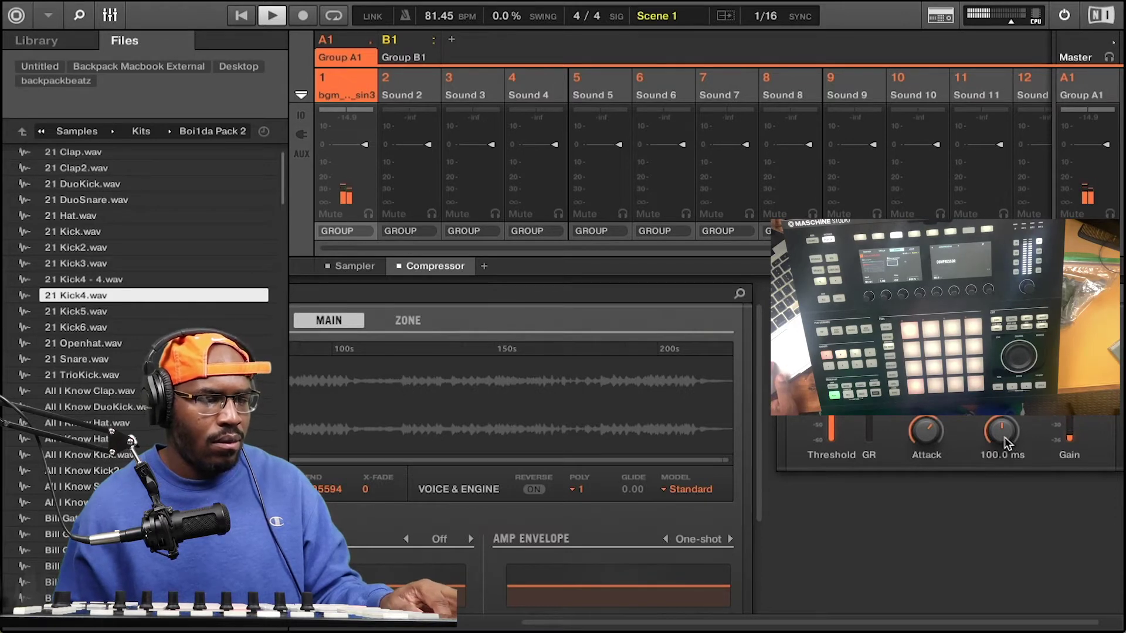
{"action": "scroll", "coordinate": [1002, 431], "scroll_direction": "up", "scroll_amount": 5}
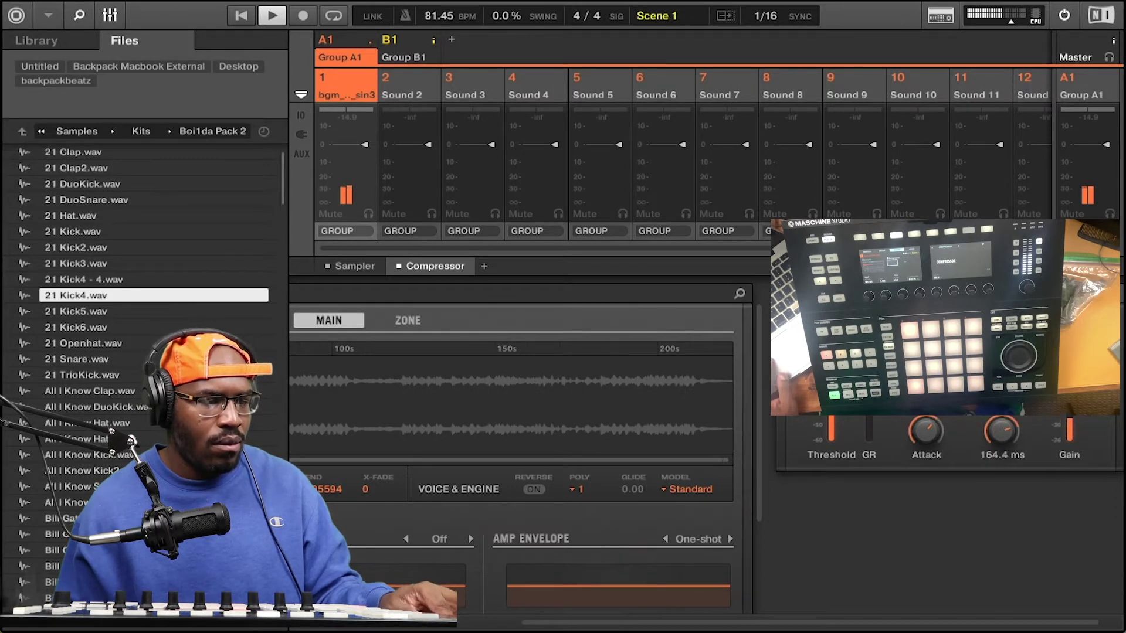
{"action": "left_click_drag", "start_coordinate": [1001, 432], "coordinate": [1000, 455]}
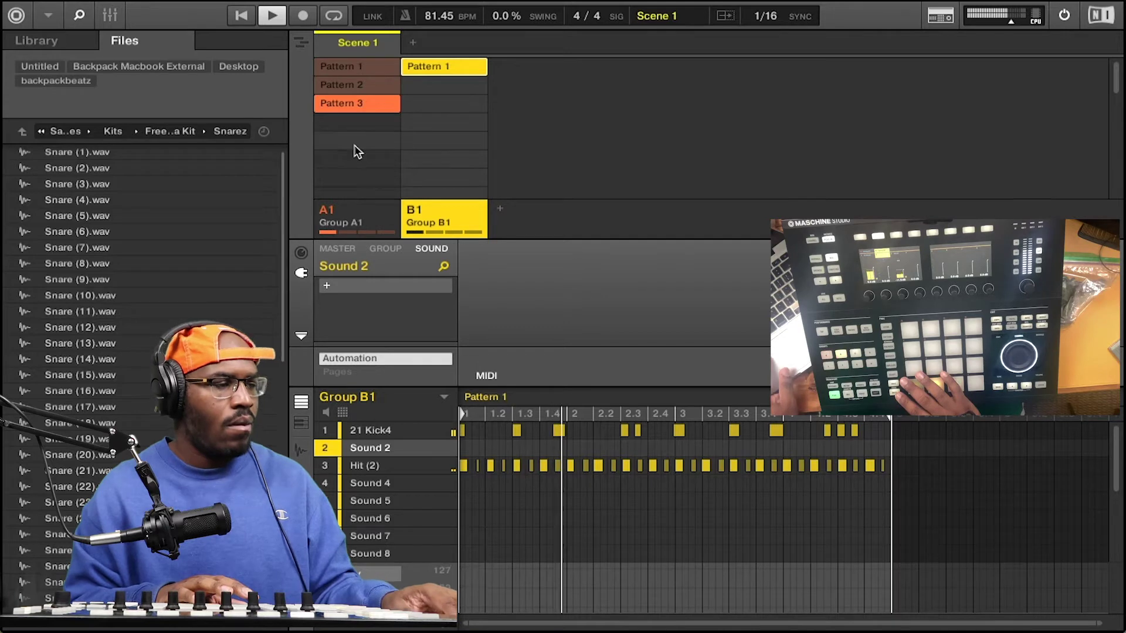
Add an EQ after the compressor on the Group A1 sample and raise its Low gain to 10.4 dB.
{"action": "left_click", "coordinate": [370, 220]}
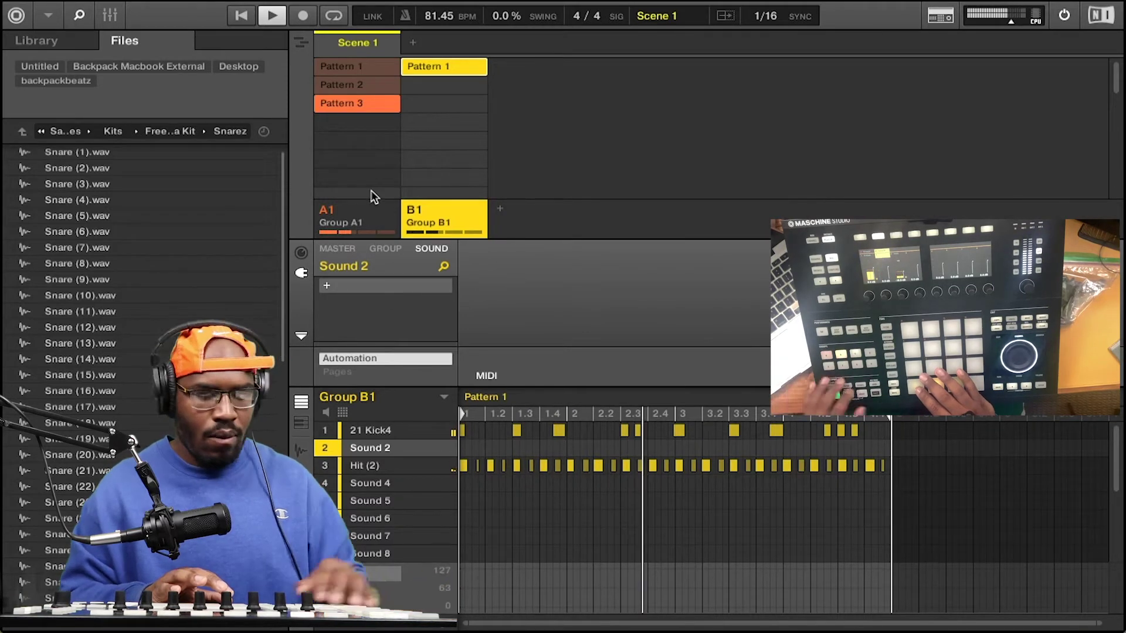
{"action": "left_click", "coordinate": [374, 205]}
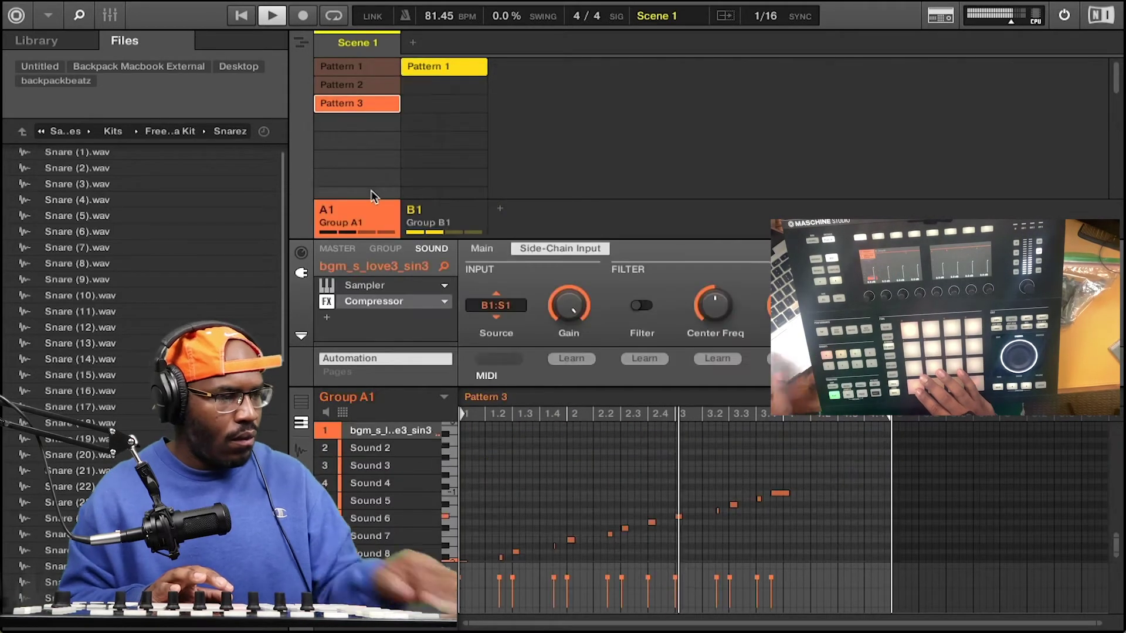
{"action": "left_click", "coordinate": [329, 320]}
{"action": "mouse_move", "coordinate": [379, 344]}
{"action": "left_click", "coordinate": [505, 268]}
{"action": "left_click_drag", "start_coordinate": [569, 295], "coordinate": [569, 267]}
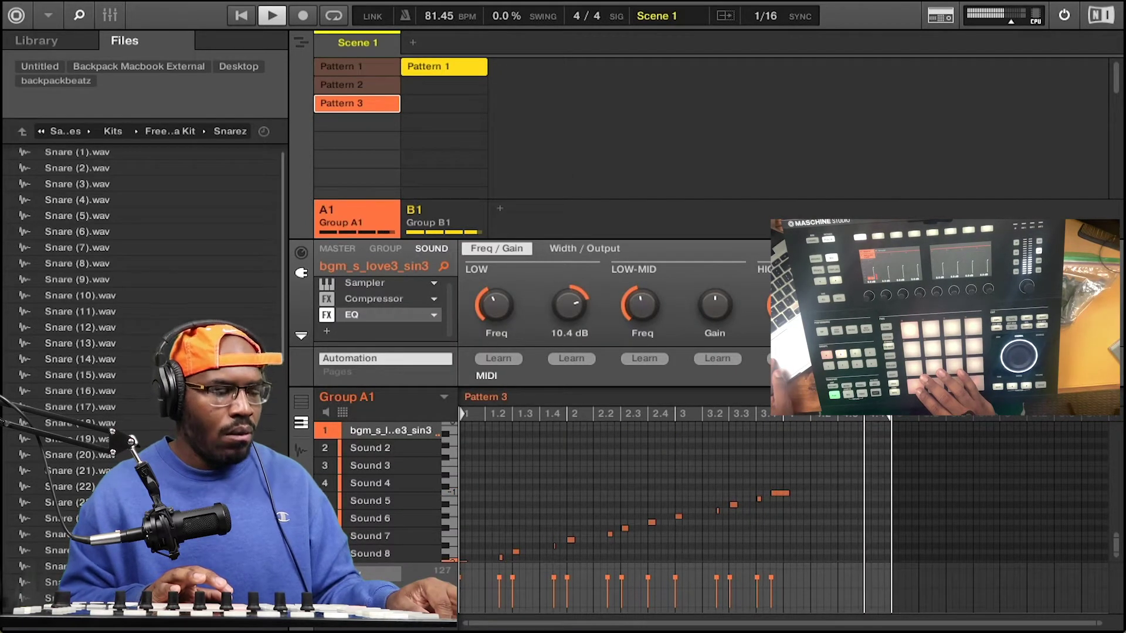
Audition the samples in the Snarez folder and load Snare (29) into Sound 2 of Group B1.
{"action": "left_click", "coordinate": [115, 185]}
{"action": "key", "text": "Down"}
{"action": "key", "text": "Down"}
{"action": "key", "text": "Down"}
{"action": "key", "text": "Down"}
{"action": "key", "text": "Down"}
{"action": "key", "text": "Down"}
{"action": "key", "text": "Down"}
{"action": "key", "text": "Down"}
{"action": "key", "text": "Down"}
{"action": "key", "text": "Down"}
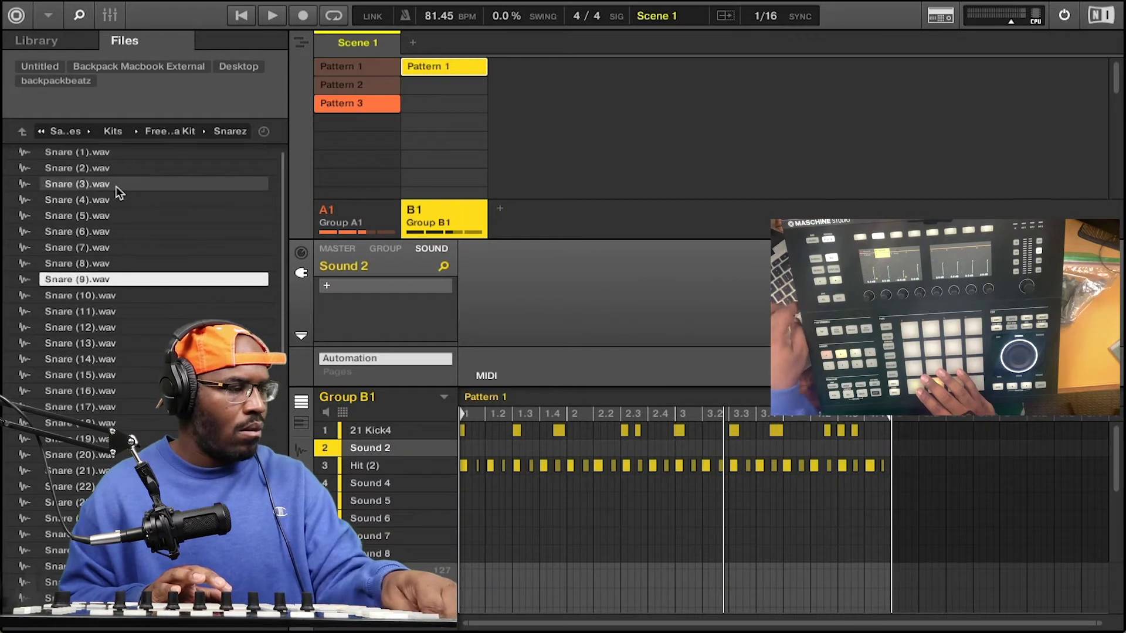
{"action": "key", "text": "Down"}
{"action": "key", "text": "Down"}
{"action": "key", "text": "Down"}
{"action": "key", "text": "Down"}
{"action": "key", "text": "Down"}
{"action": "key", "text": "Down"}
{"action": "key", "text": "Down"}
{"action": "key", "text": "Down"}
{"action": "key", "text": "Down"}
{"action": "key", "text": "Down"}
{"action": "key", "text": "Down"}
{"action": "key", "text": "Down"}
{"action": "key", "text": "Down"}
{"action": "key", "text": "Down"}
{"action": "key", "text": "Down"}
{"action": "key", "text": "Down"}
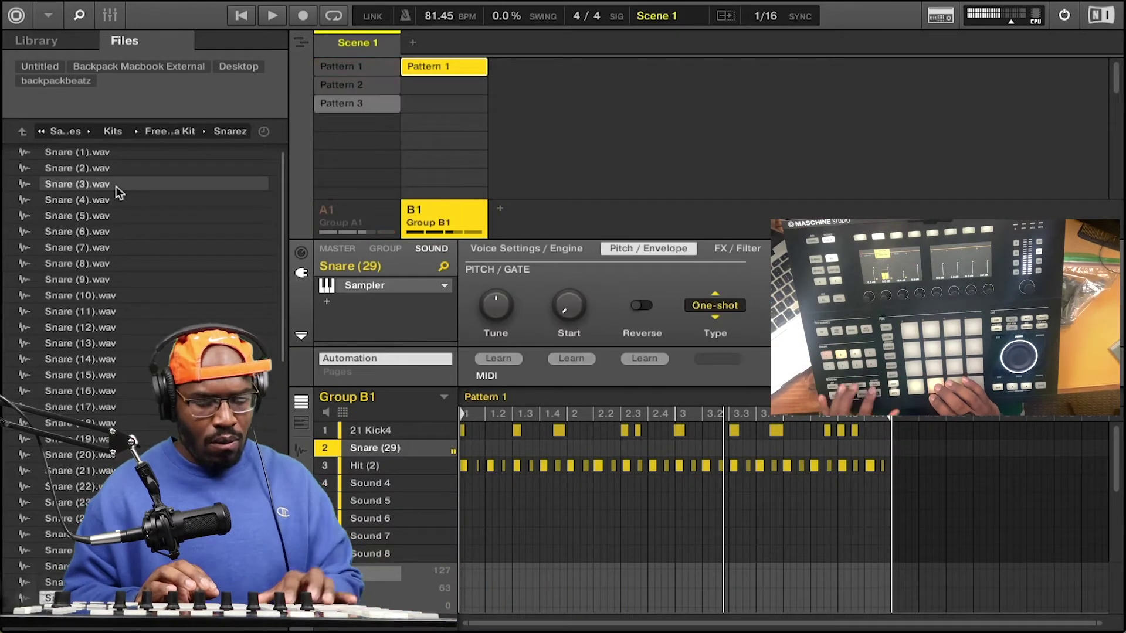
{"action": "key", "text": "ctrl+r"}
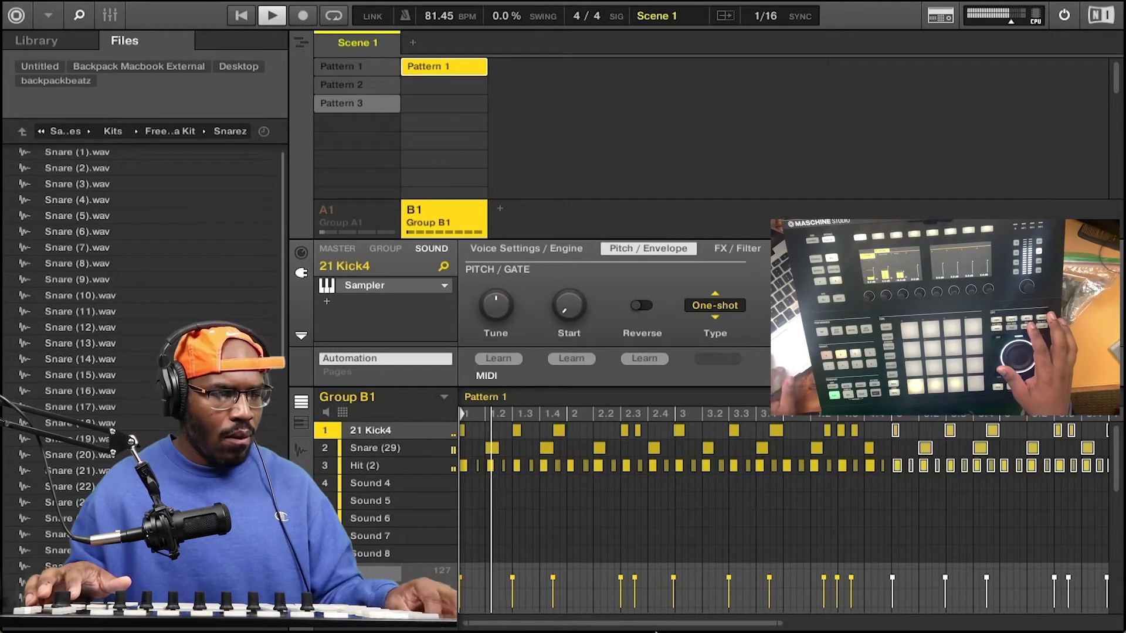
Delete the two neighbouring 21 Kick4 hits around 6.3 in the second half of Group B1's Pattern 1.
{"action": "scroll", "coordinate": [825, 418], "scroll_direction": "right", "scroll_amount": 5}
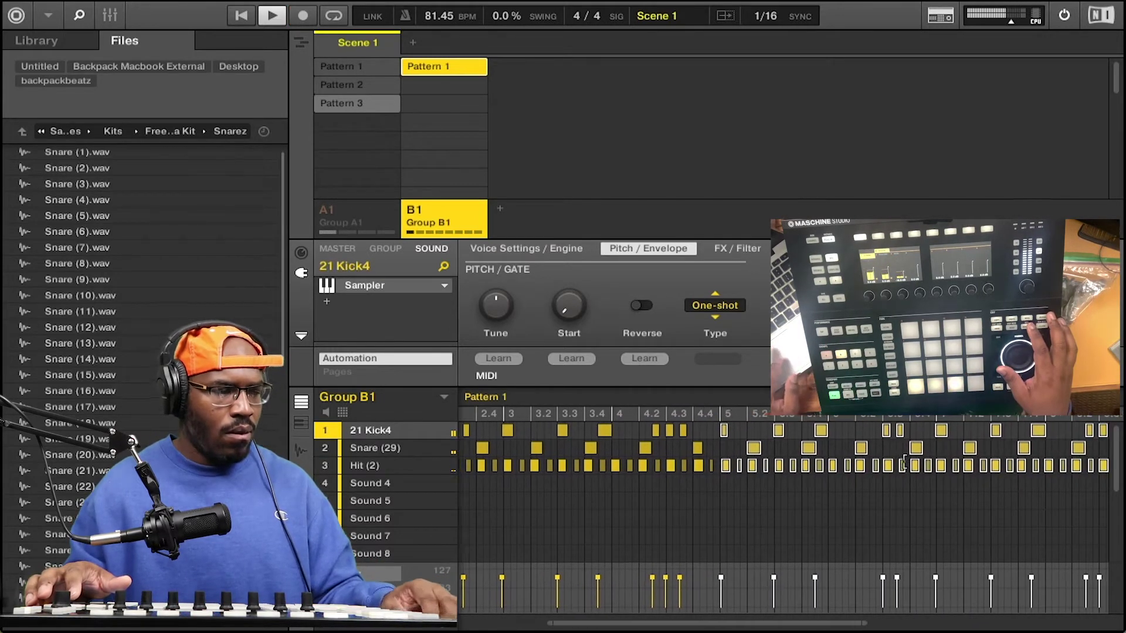
{"action": "left_click_drag", "start_coordinate": [851, 425], "coordinate": [893, 433]}
{"action": "key", "text": "Delete"}
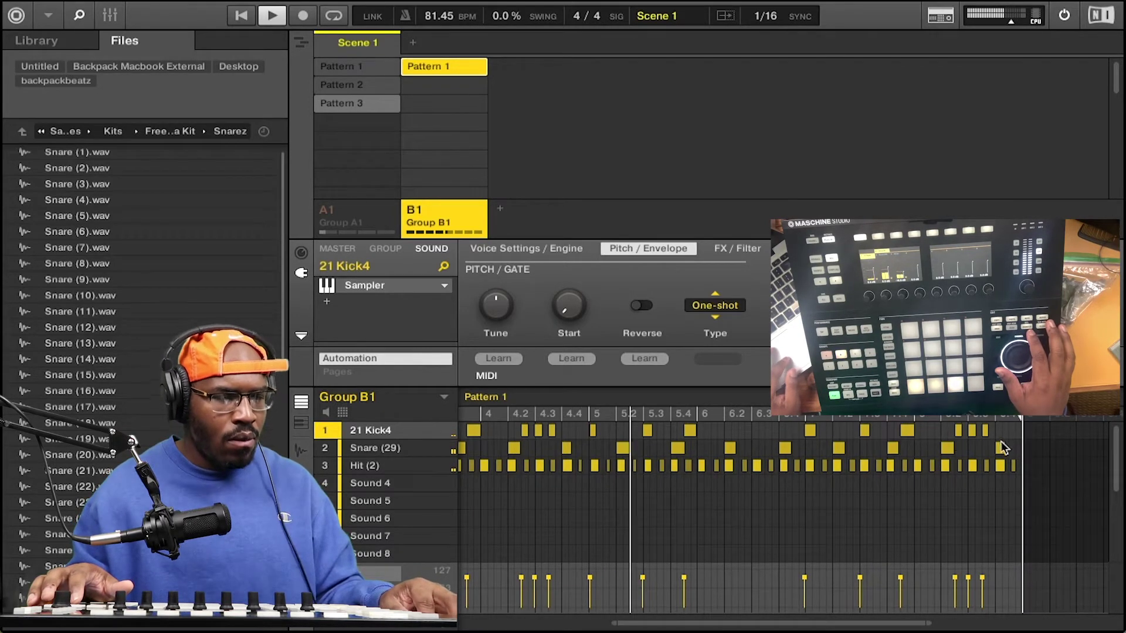
{"action": "left_click_drag", "start_coordinate": [998, 450], "coordinate": [1003, 435]}
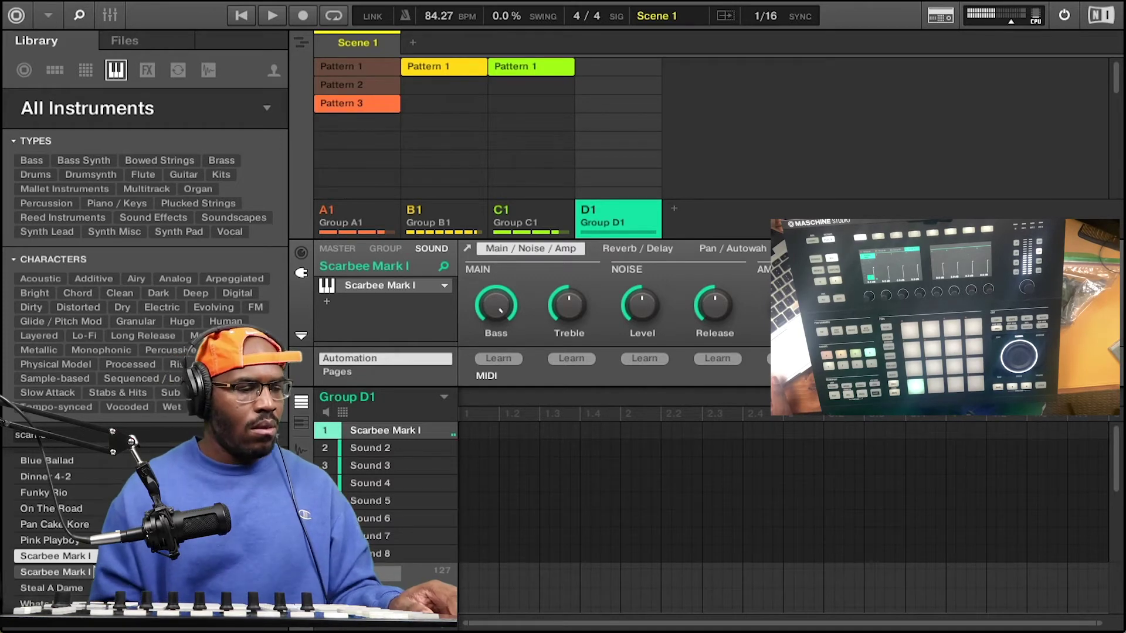
Search the effects library for "high" and load the High Sky preset onto the Scarbee Mark I sound.
{"action": "left_click", "coordinate": [147, 71]}
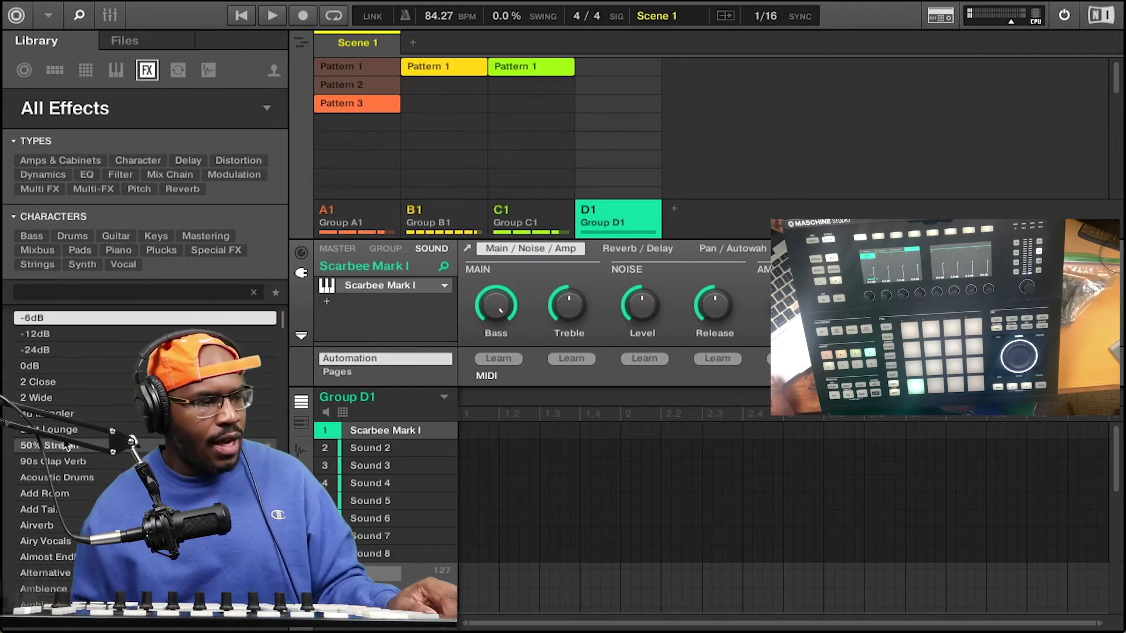
{"action": "left_click", "coordinate": [94, 292]}
{"action": "type", "text": "hi"}
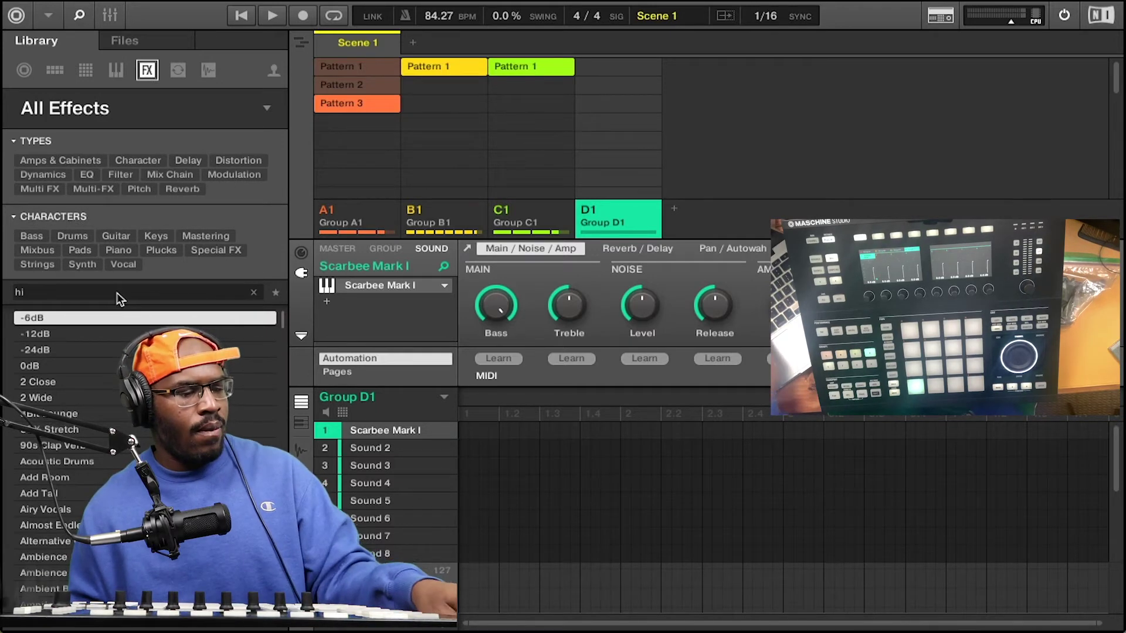
{"action": "type", "text": "gh"}
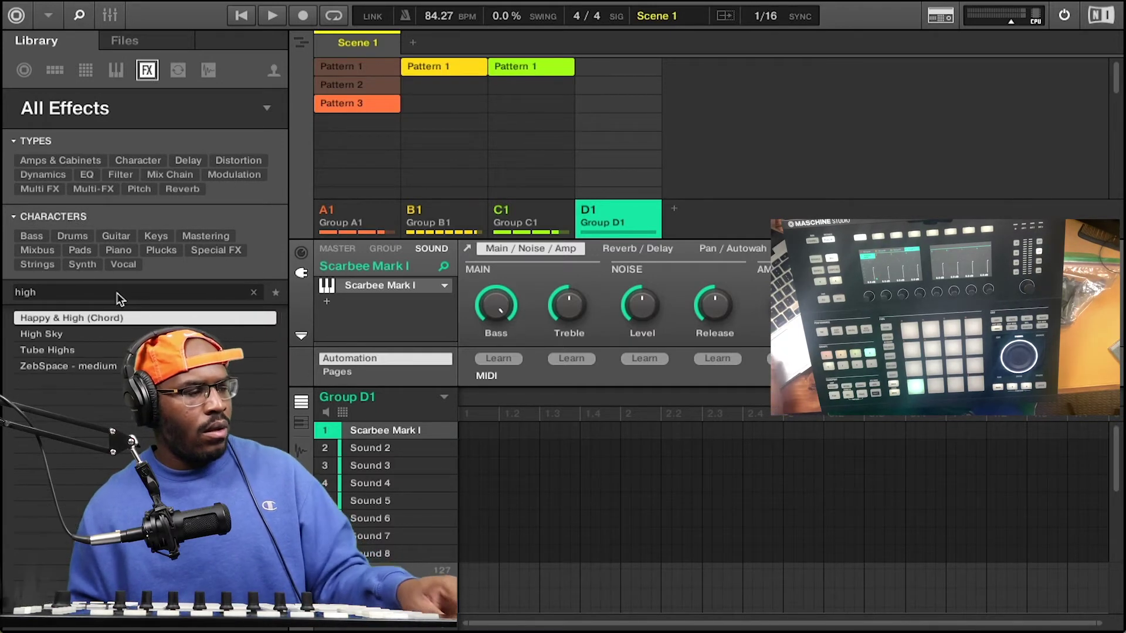
{"action": "double_click", "coordinate": [85, 333]}
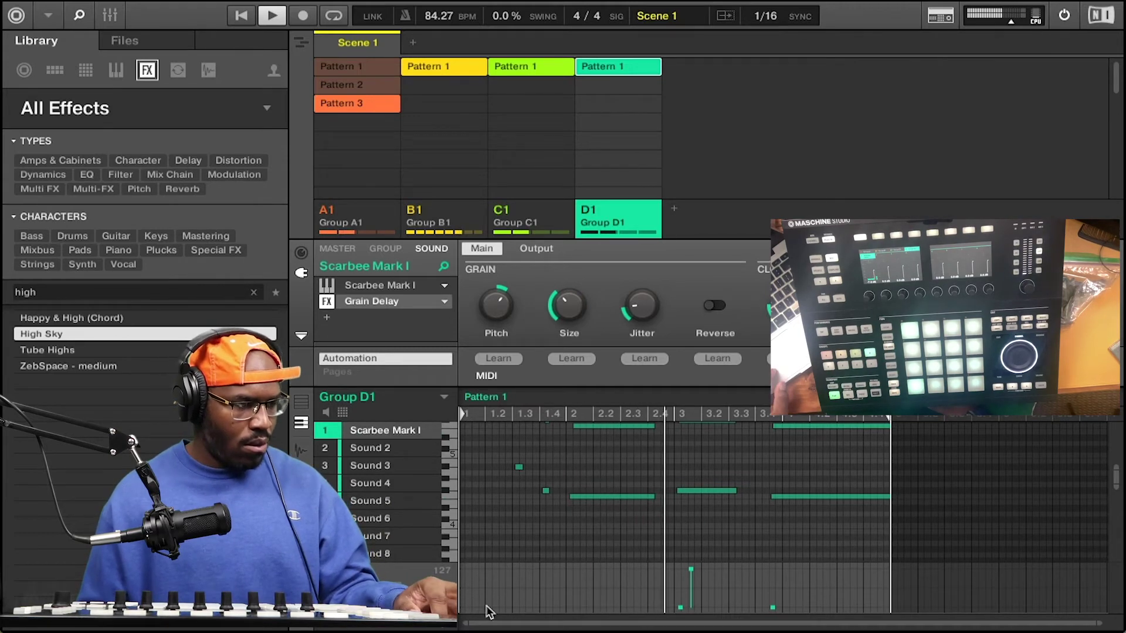
Raise the velocity of the Scarbee Mark I note near 1.2 to 127 and switch the pattern editor to the group view.
{"action": "left_click_drag", "start_coordinate": [487, 606], "coordinate": [484, 567]}
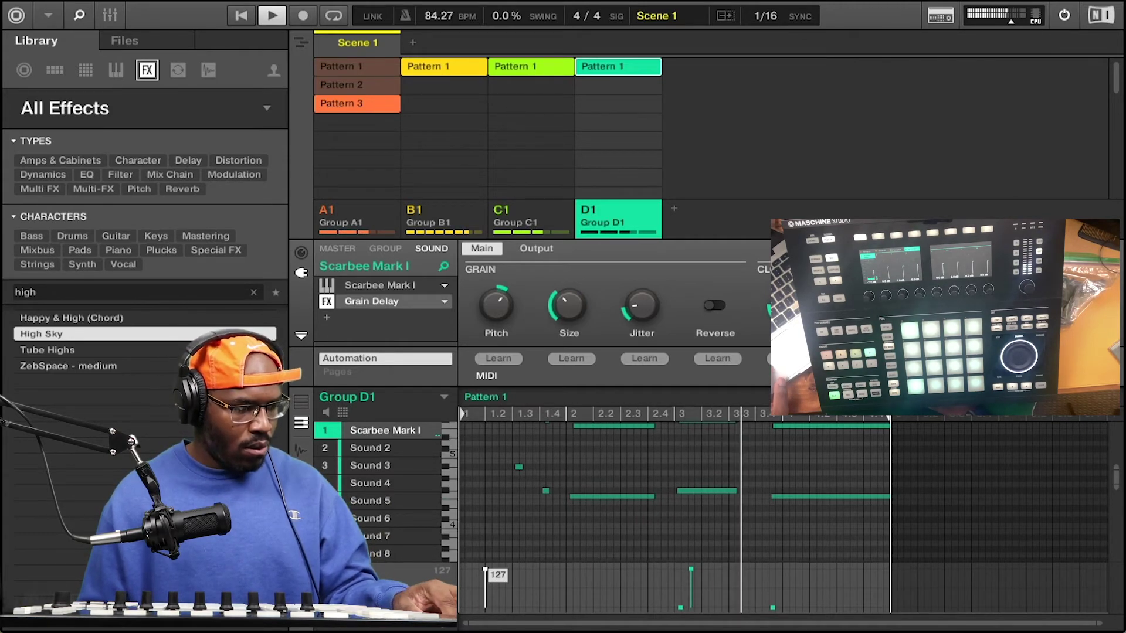
{"action": "left_click", "coordinate": [298, 402]}
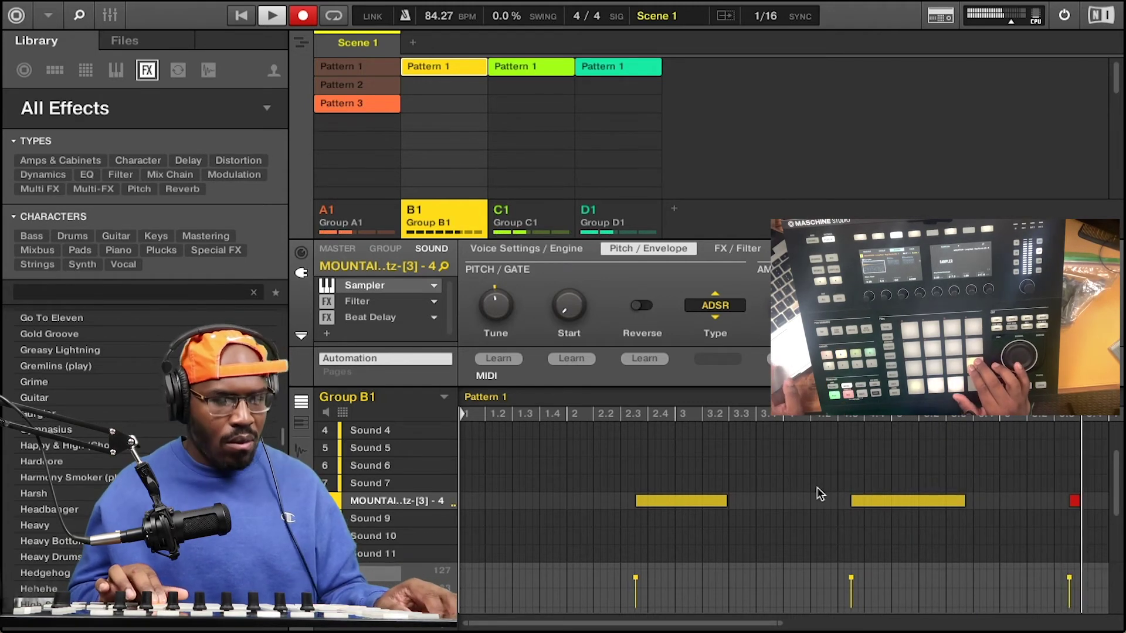
Select the first short hit just before 6.3 on the upper MOUNTAI..tz-[3] - 4 sound in Group B1 and nudge it slightly earlier.
{"action": "left_click_drag", "start_coordinate": [781, 623], "coordinate": [991, 630]}
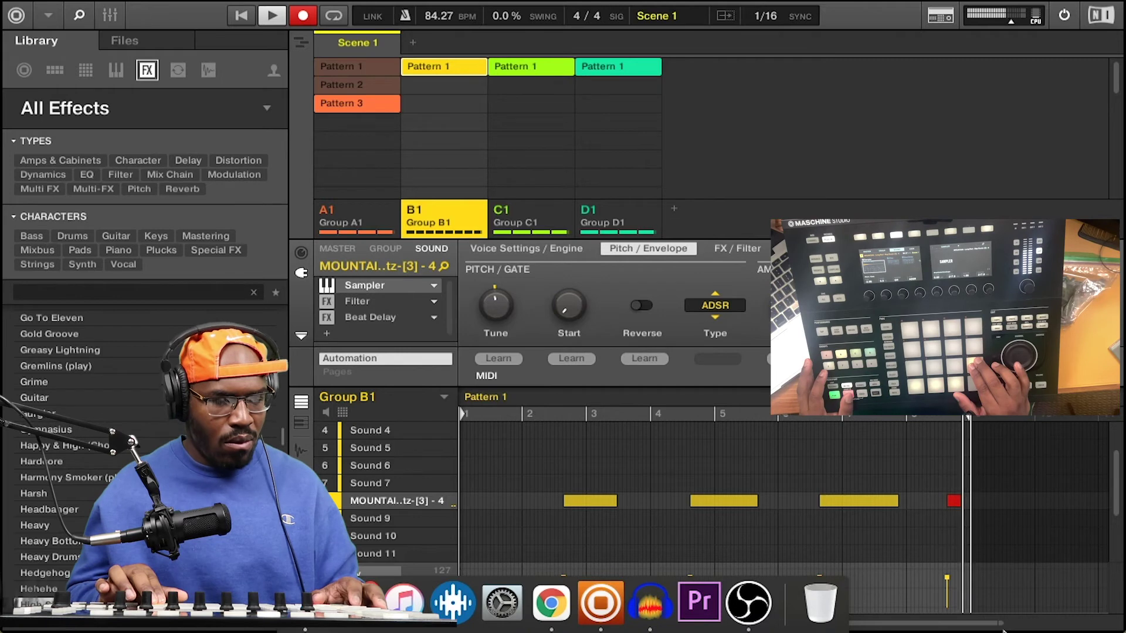
{"action": "left_click_drag", "start_coordinate": [1003, 631], "coordinate": [650, 631]}
{"action": "scroll", "coordinate": [896, 600], "scroll_direction": "right", "scroll_amount": 10}
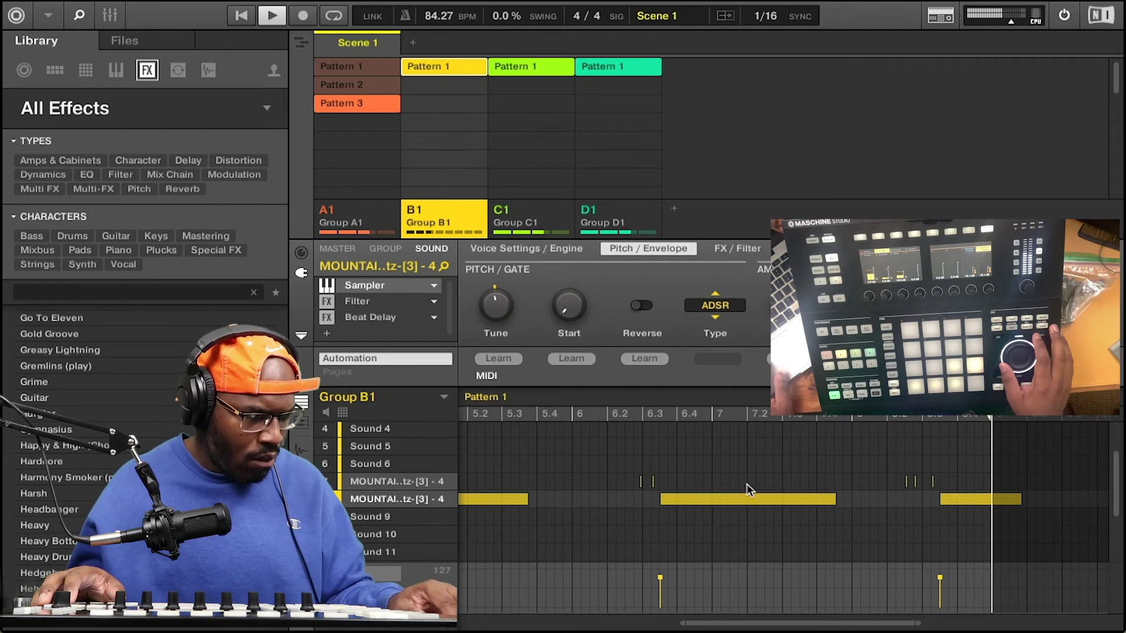
{"action": "scroll", "coordinate": [747, 483], "scroll_direction": "up", "scroll_amount": 1}
{"action": "left_click_drag", "start_coordinate": [630, 489], "coordinate": [650, 504]}
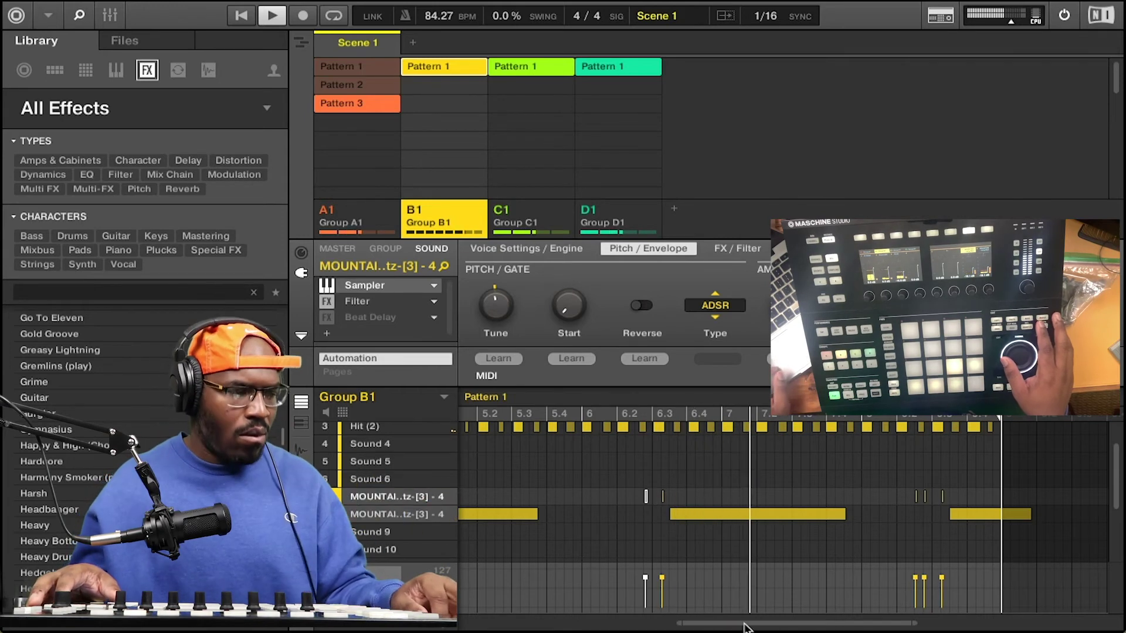
{"action": "left_click_drag", "start_coordinate": [771, 625], "coordinate": [381, 560]}
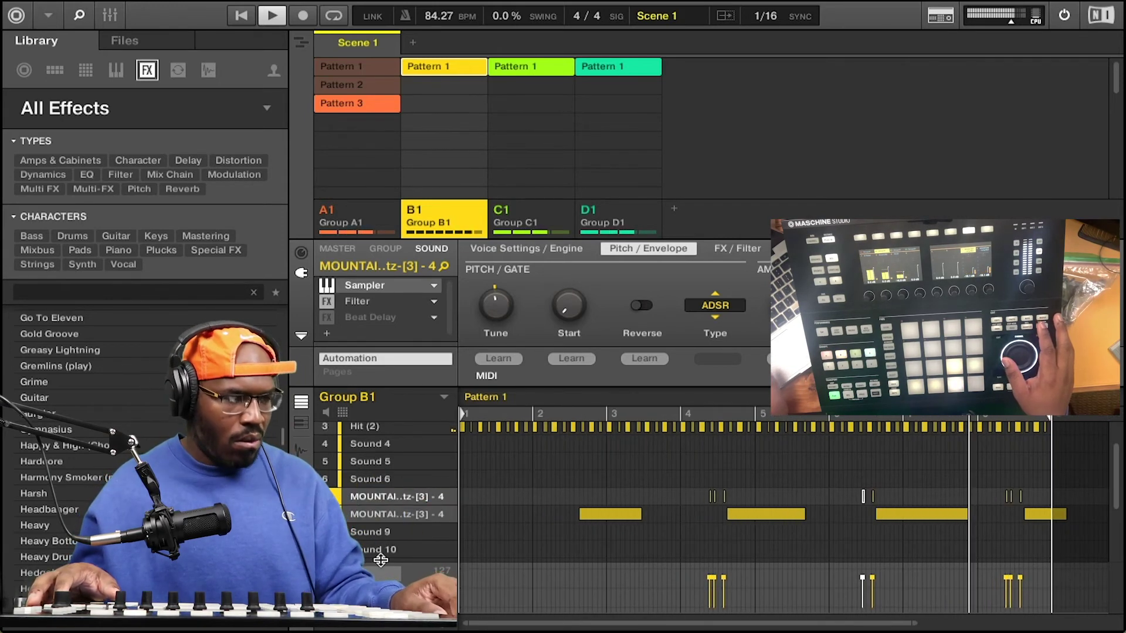